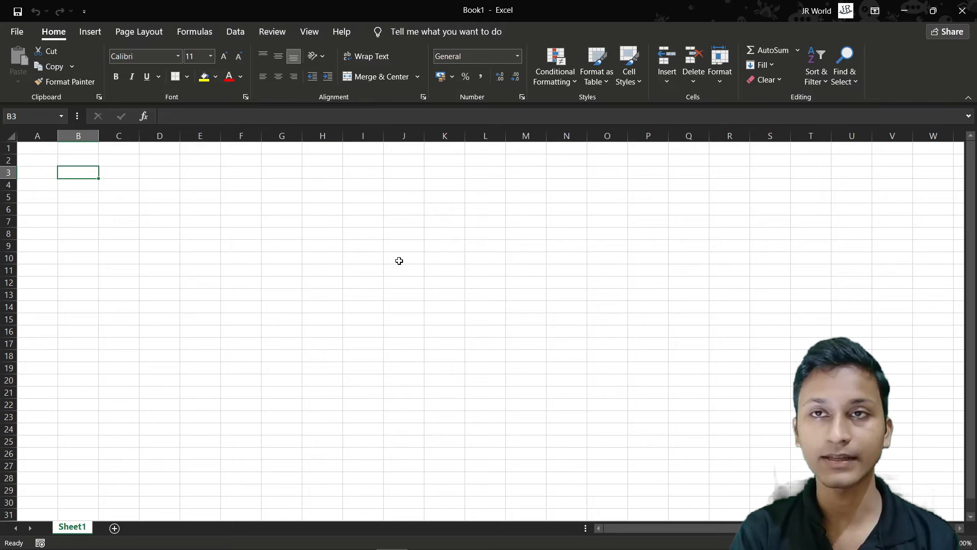
- Enter the column heading s.no in cell A1
left_click(48, 155)
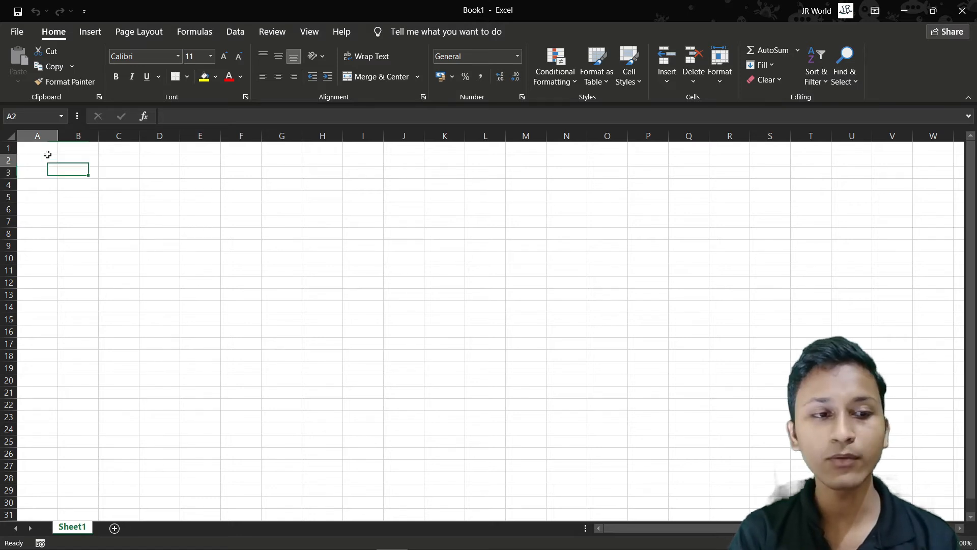
left_click(45, 150)
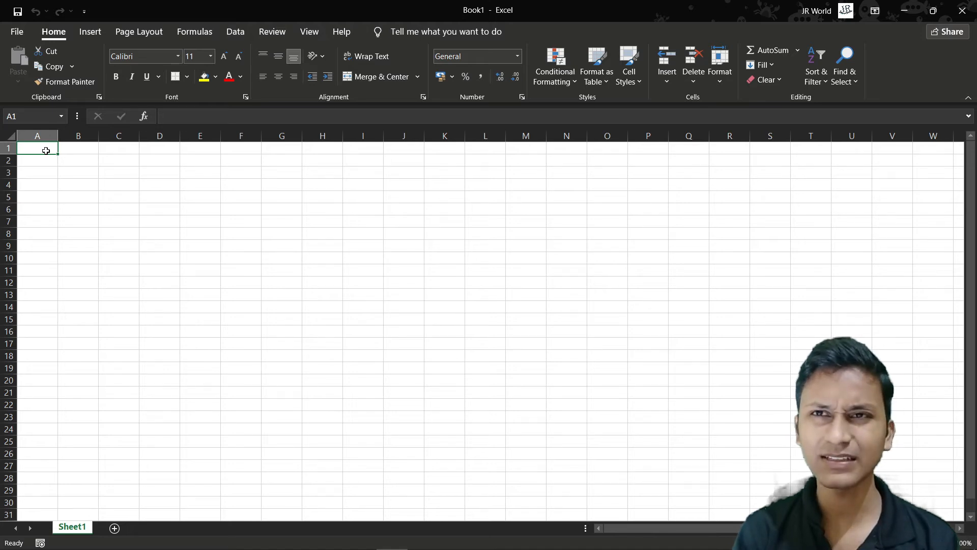
type("s.no")
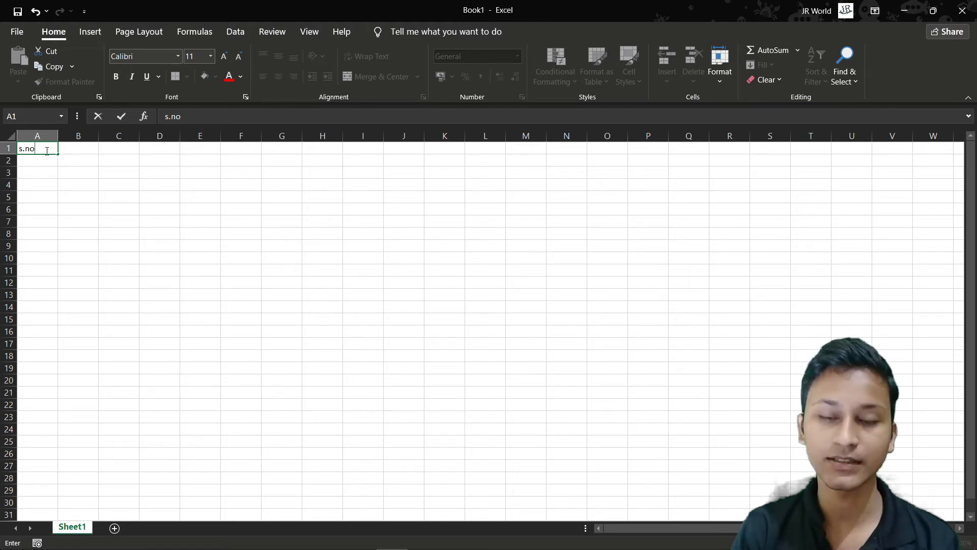
key("Tab")
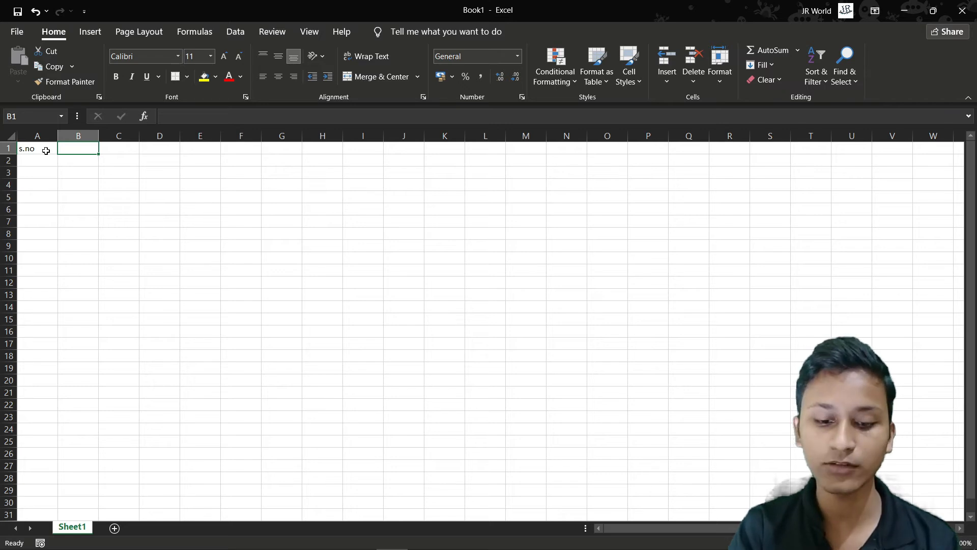
- Enter 1 in A2 and fill down to A11 as a series from 1 to 10
left_click(45, 150)
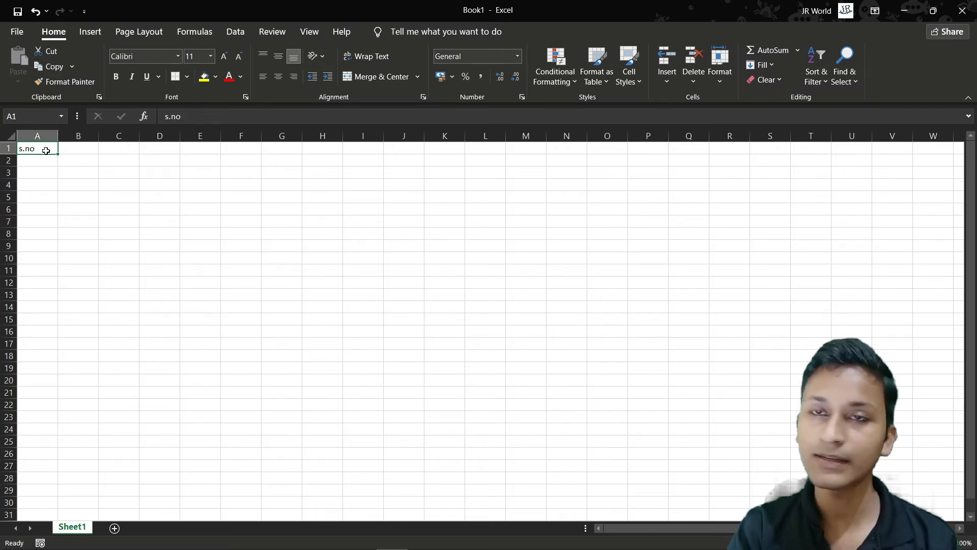
key("Down")
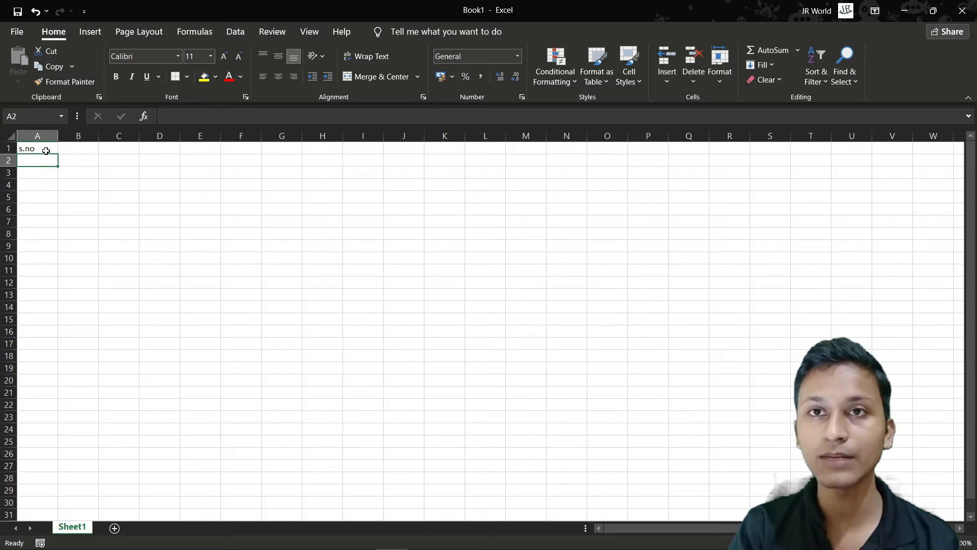
type("1")
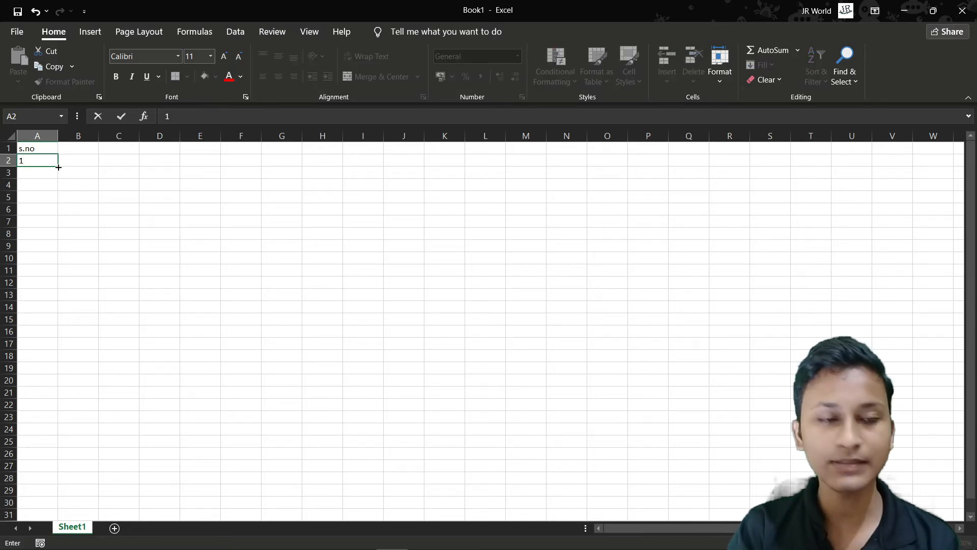
left_click_drag(59, 167, 44, 271)
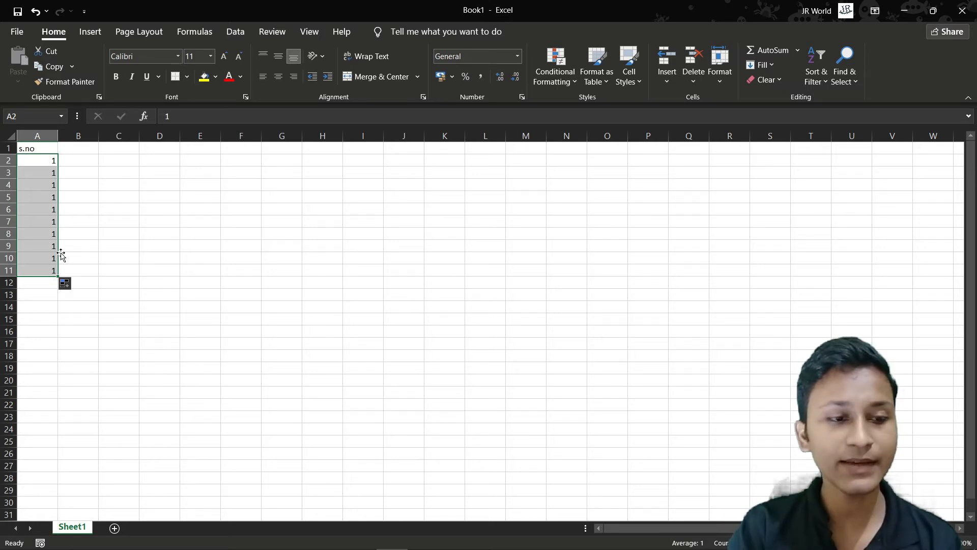
left_click(71, 287)
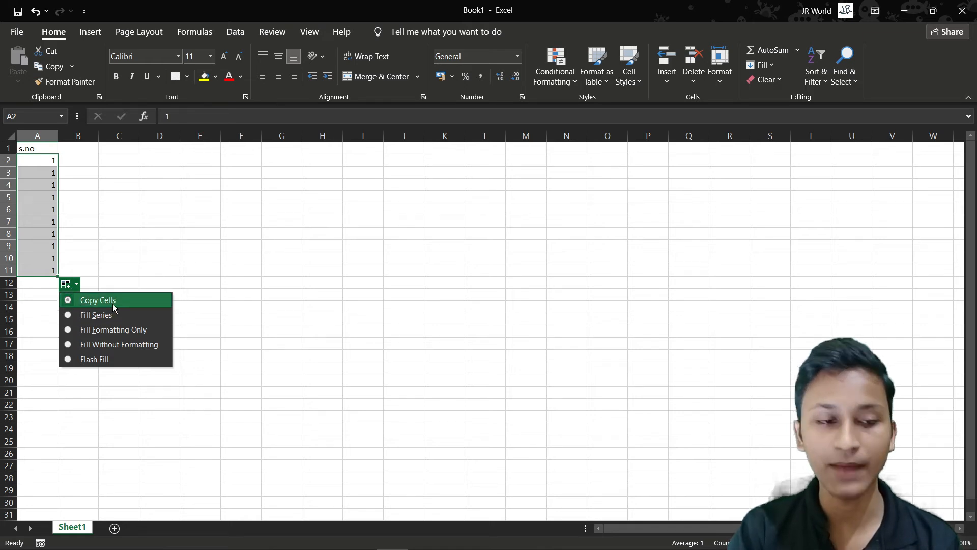
left_click(90, 315)
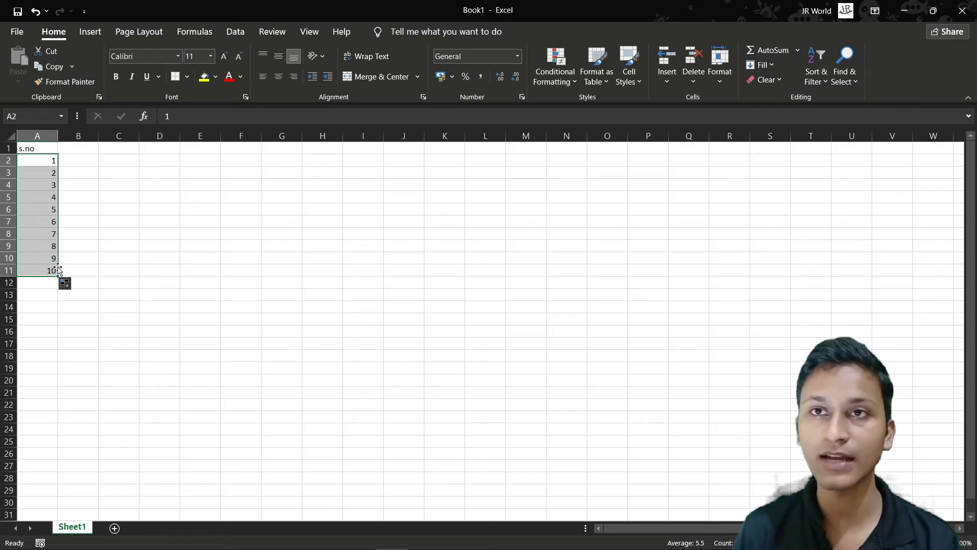
- Enter the heading Days in B1 and fill B2:B8 with the weekdays from Monday to Sunday
left_click(84, 152)
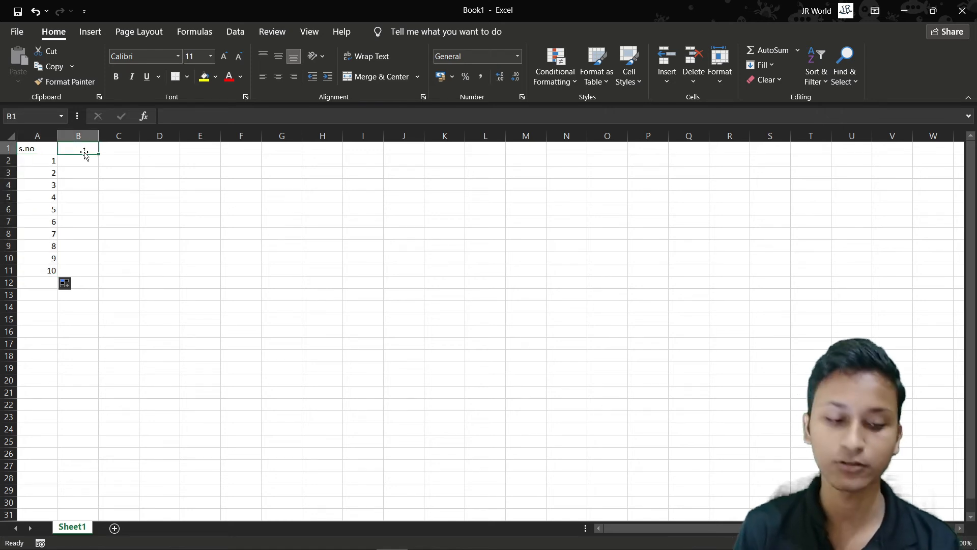
type("Days")
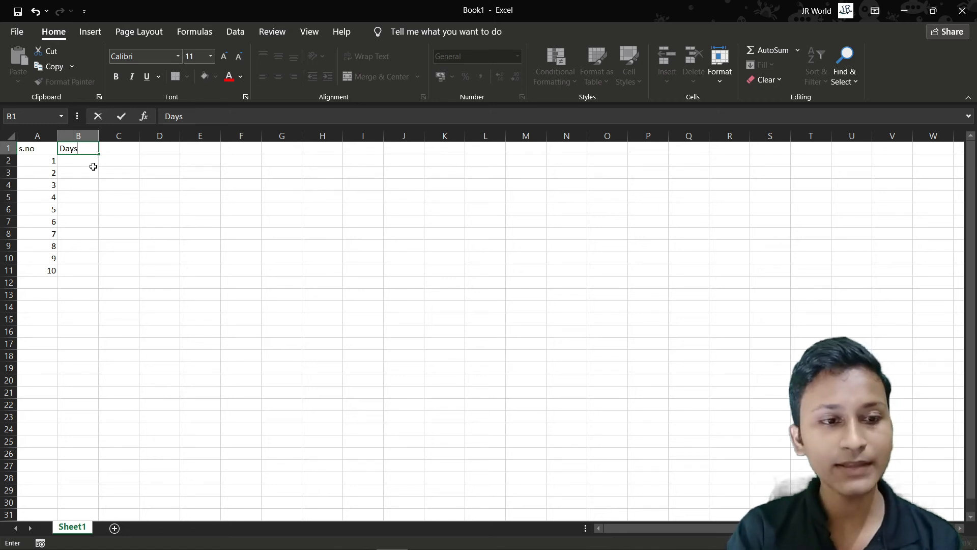
left_click(94, 171)
left_click(95, 160)
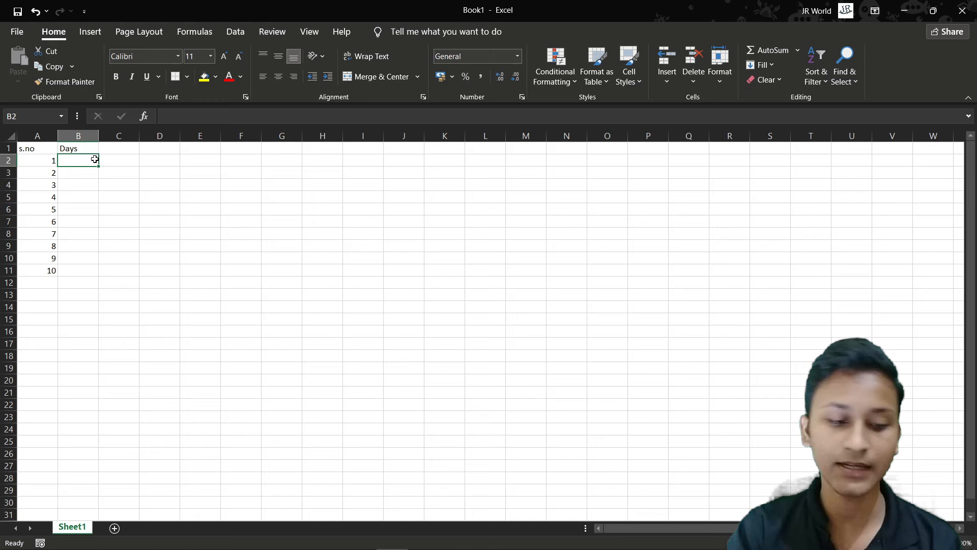
type("Monday")
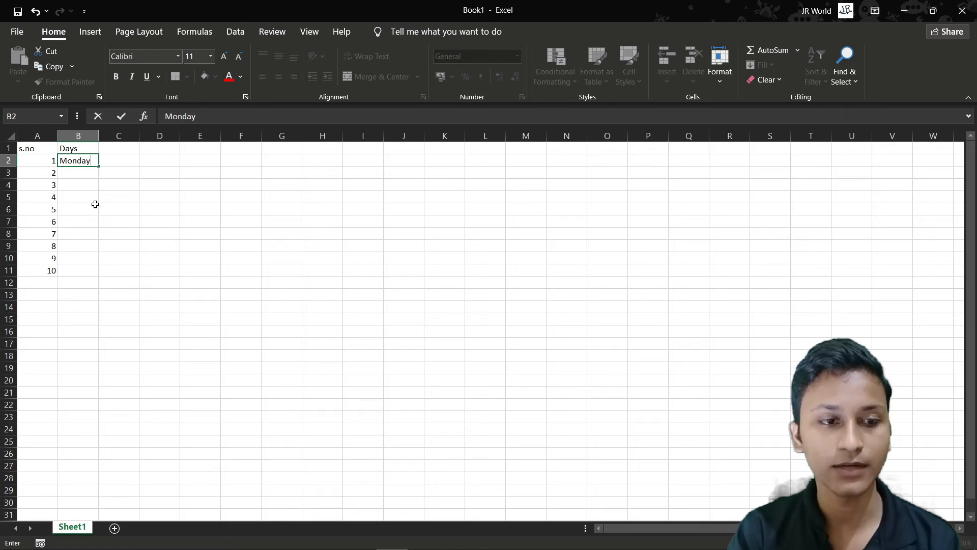
left_click_drag(98, 170, 94, 243)
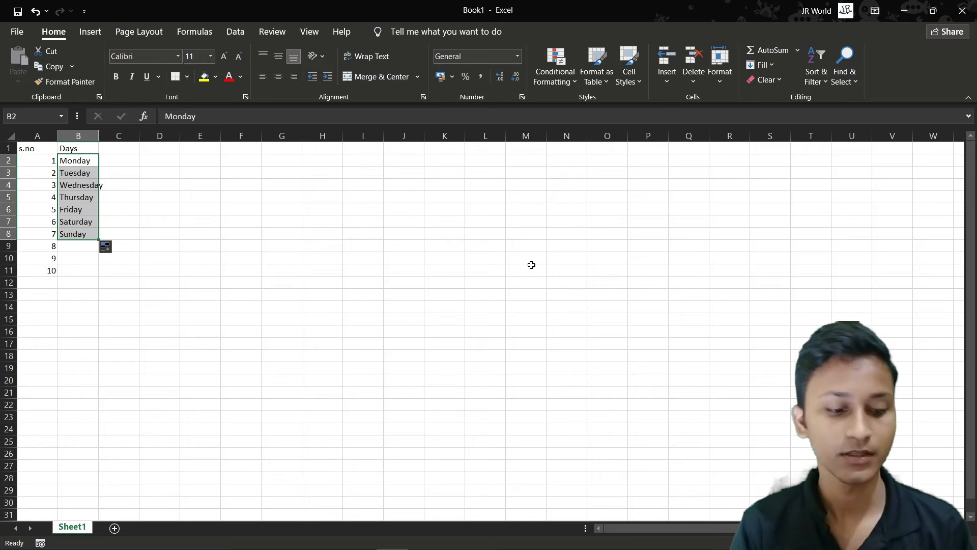
- Copy the table in A1:B11 and paste it starting at cell E1
left_click(30, 149)
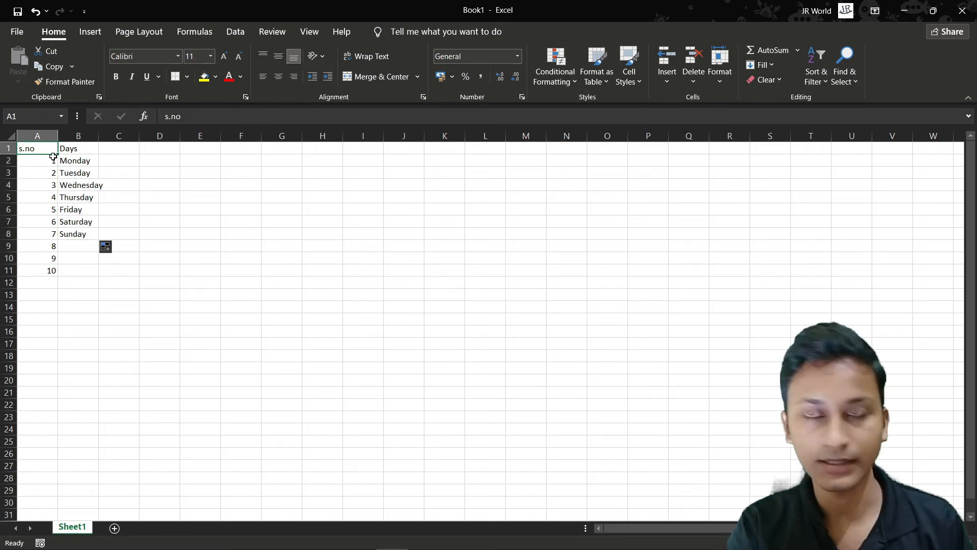
left_click_drag(37, 151, 76, 268)
key("ctrl+c")
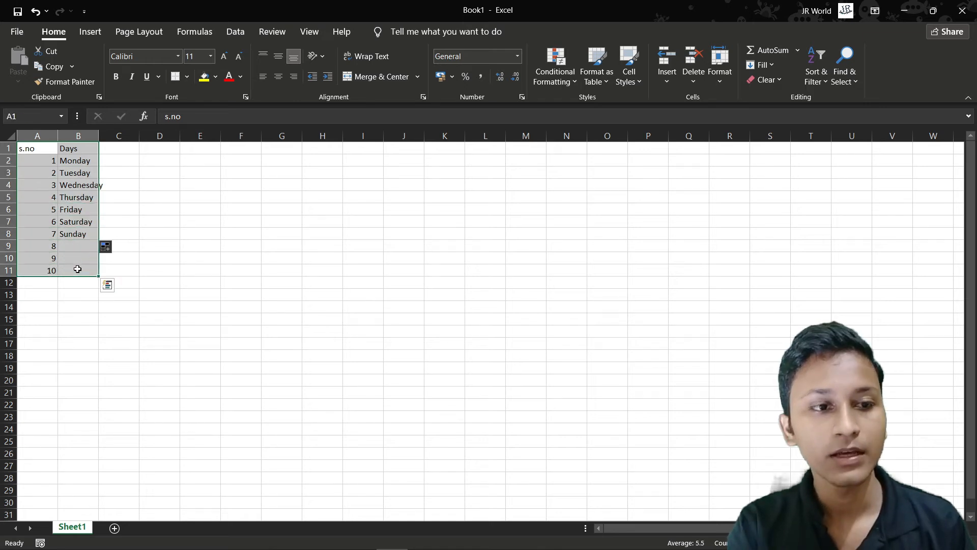
left_click(53, 70)
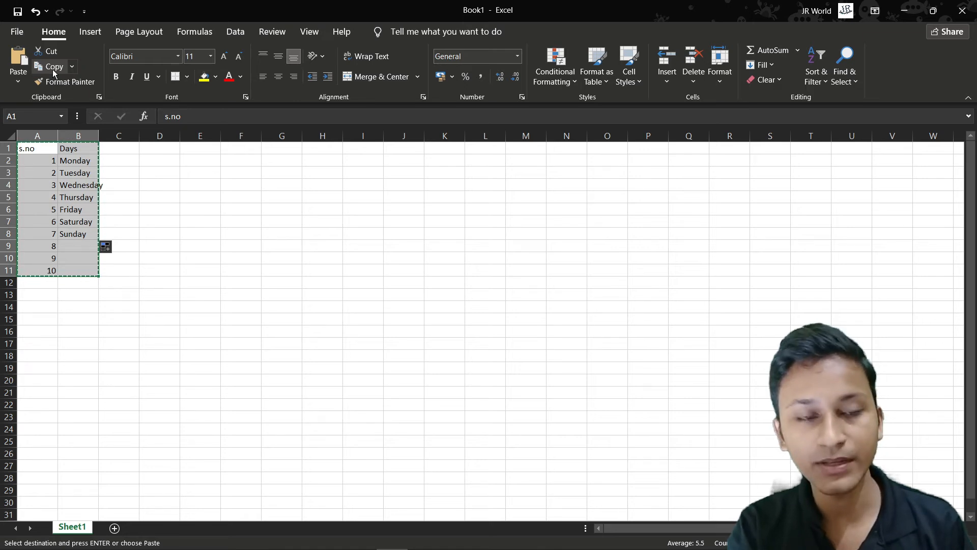
left_click(198, 152)
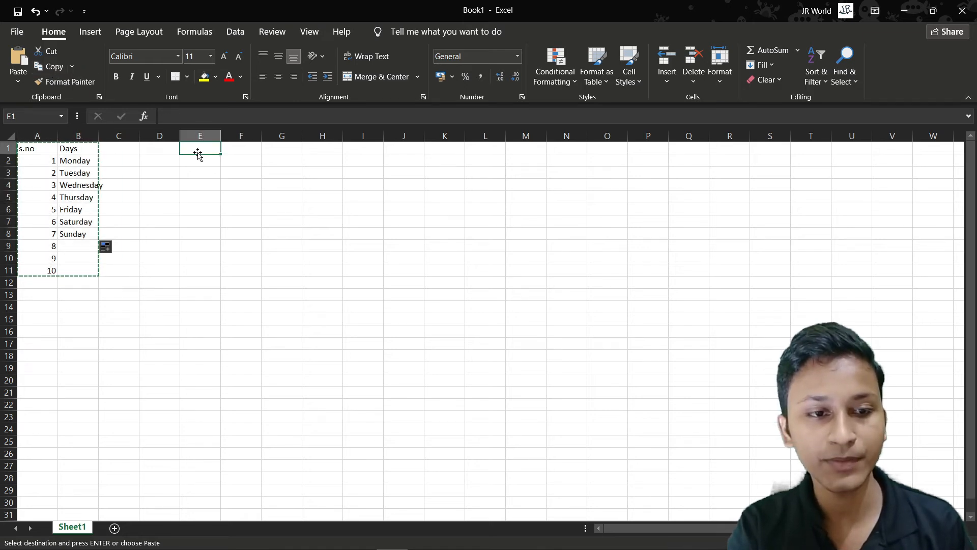
left_click(15, 60)
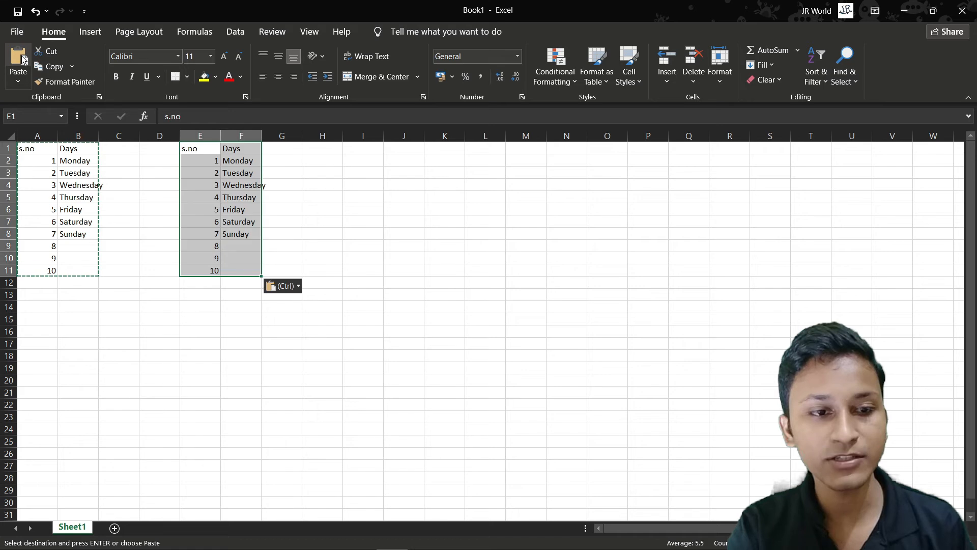
left_click(271, 202)
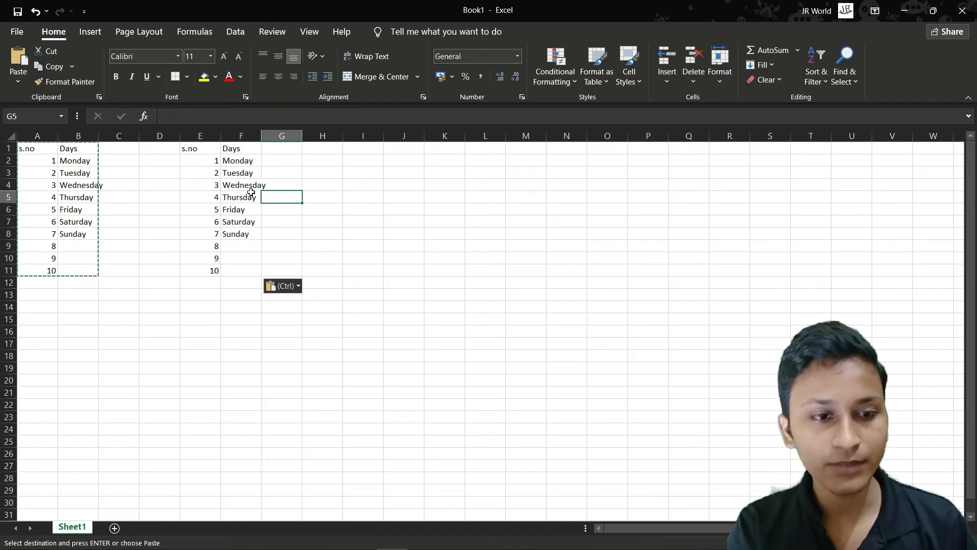
left_click_drag(189, 152, 248, 268)
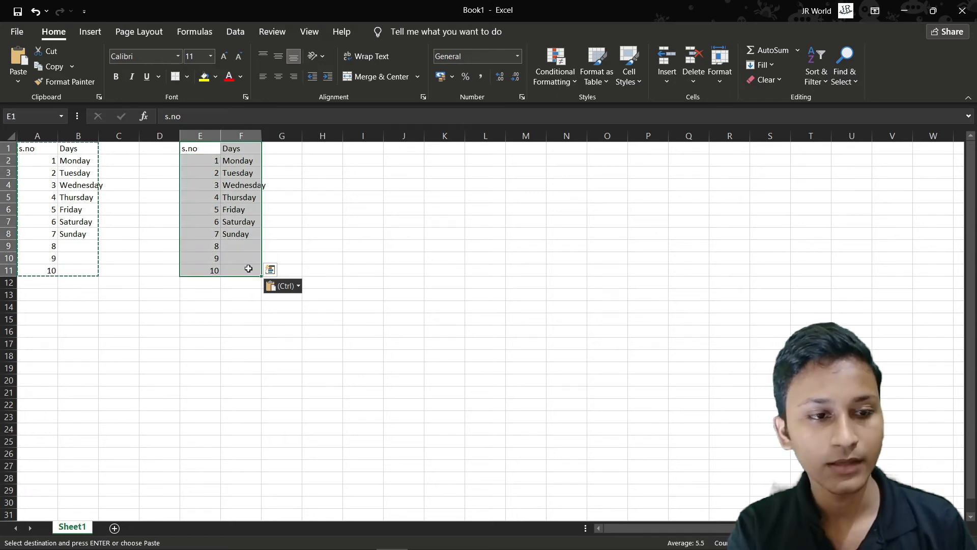
left_click(11, 148)
left_click_drag(32, 161, 64, 184)
left_click(65, 182)
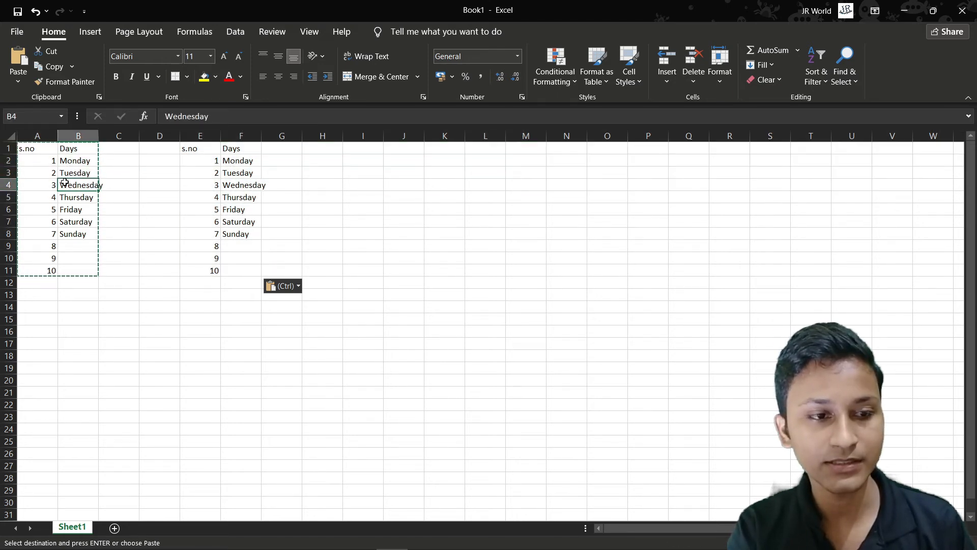
left_click(119, 184)
double_click(118, 184)
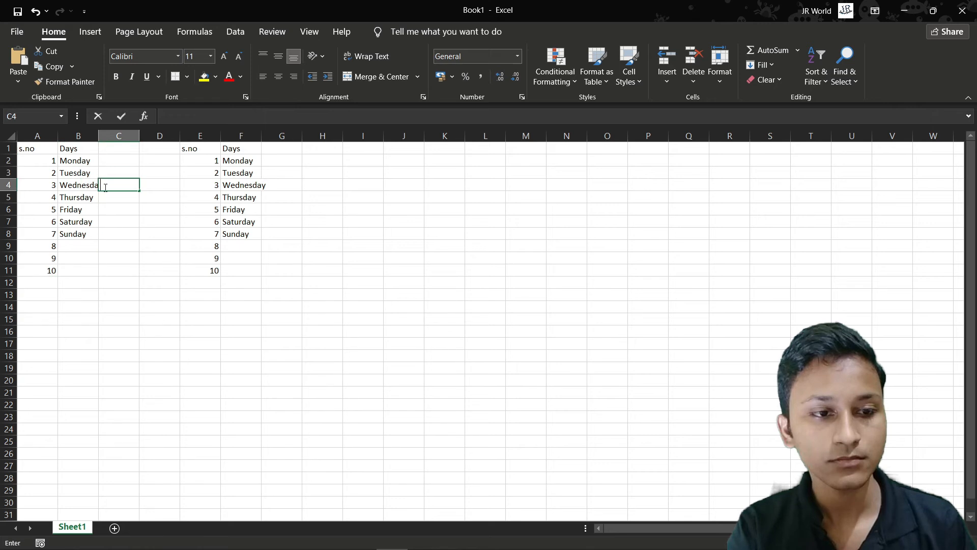
- Cut the copied table in E1:F11 and paste it starting at cell I1
left_click_drag(186, 148, 236, 269)
key("ctrl+c")
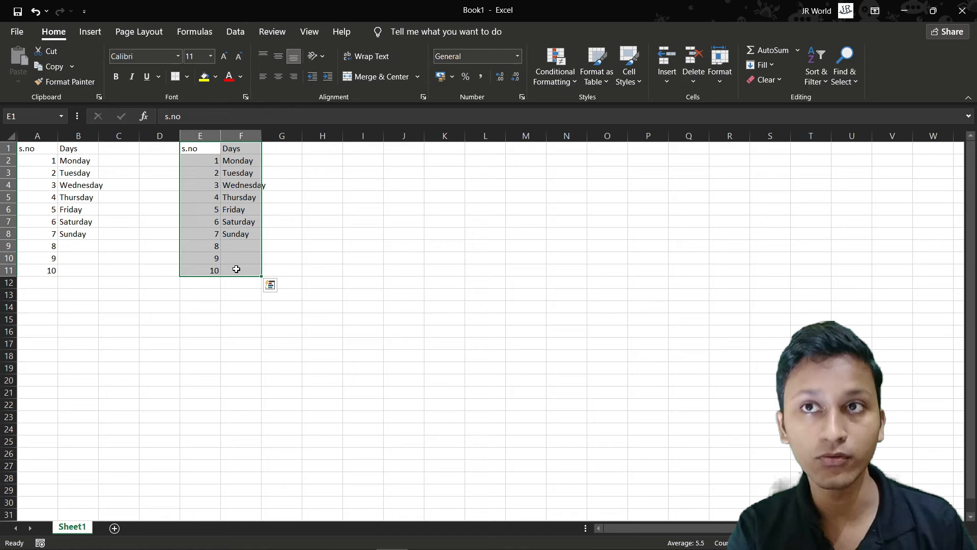
left_click(45, 52)
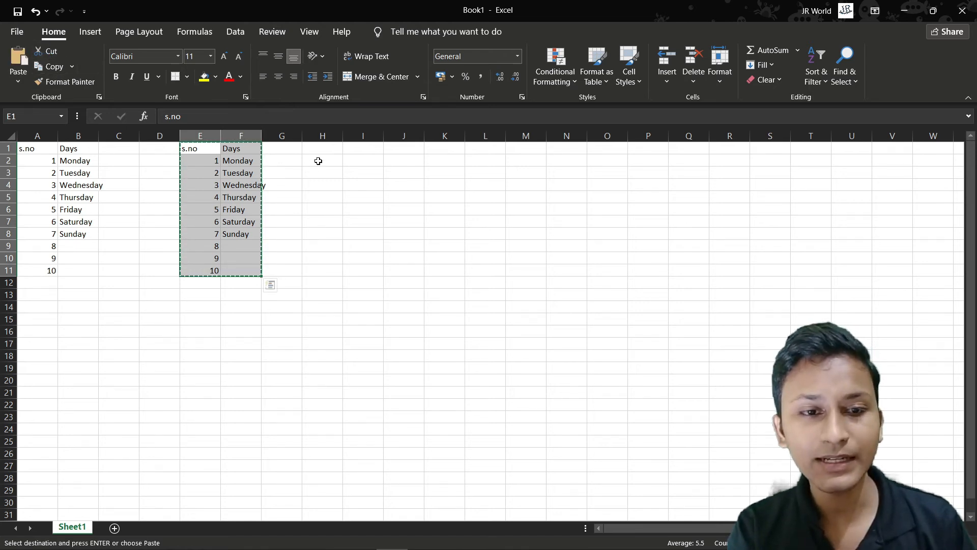
left_click(363, 149)
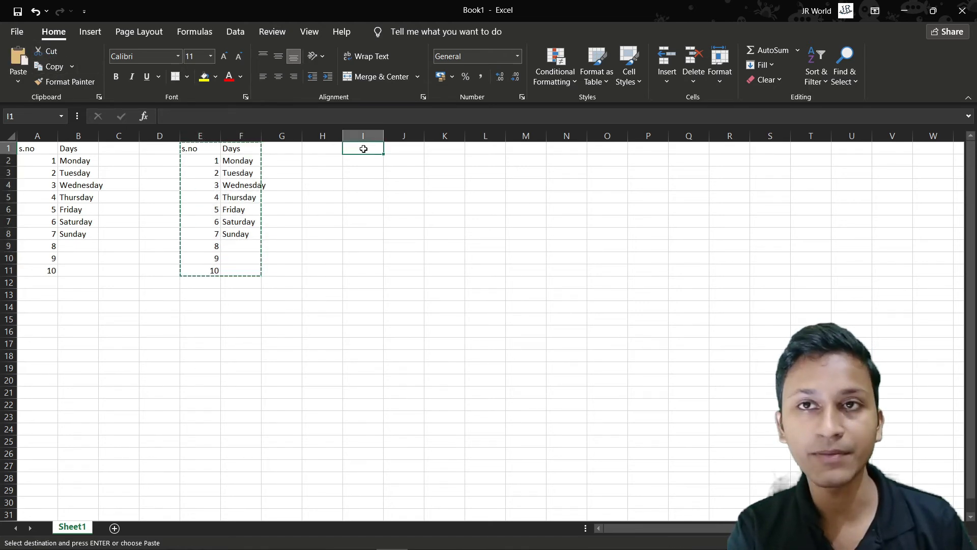
left_click(17, 47)
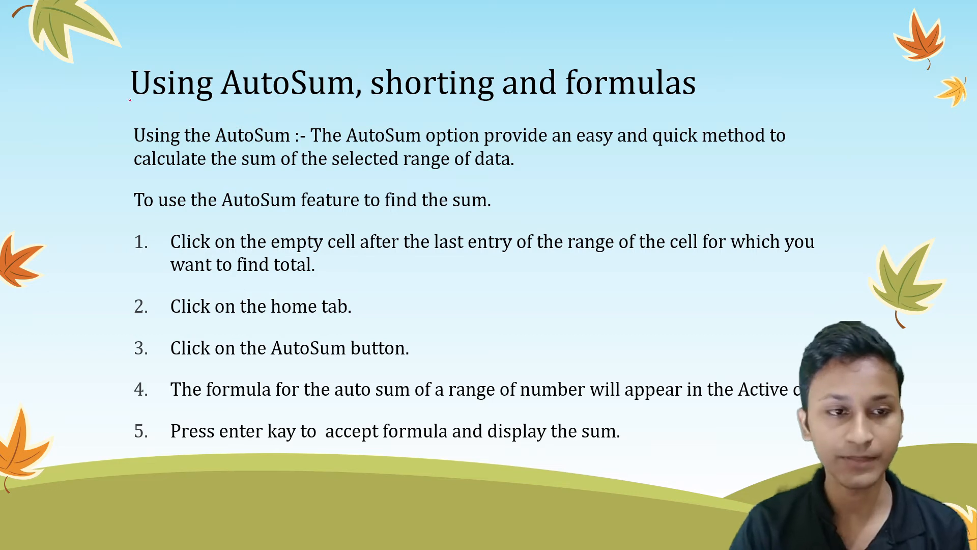
left_click_drag(224, 101, 326, 95)
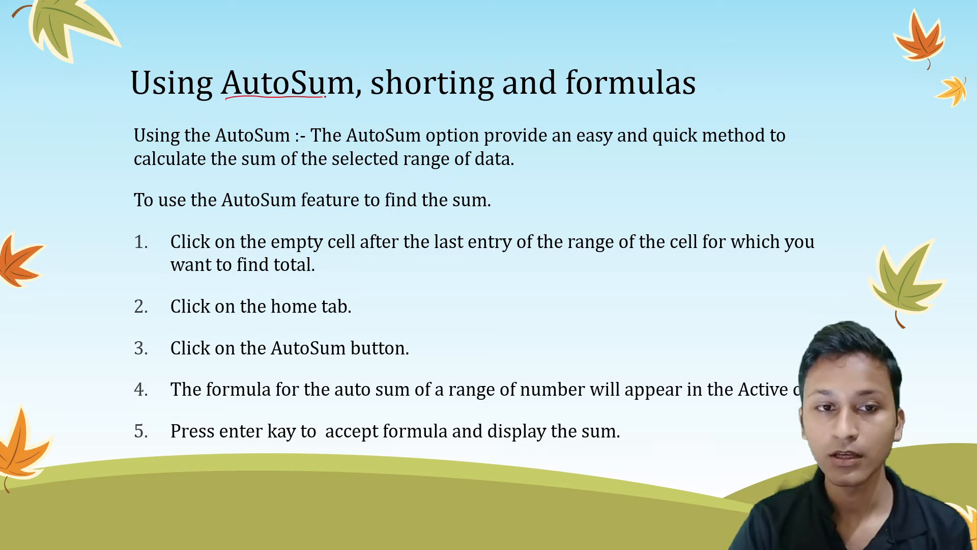
left_click_drag(391, 99, 476, 100)
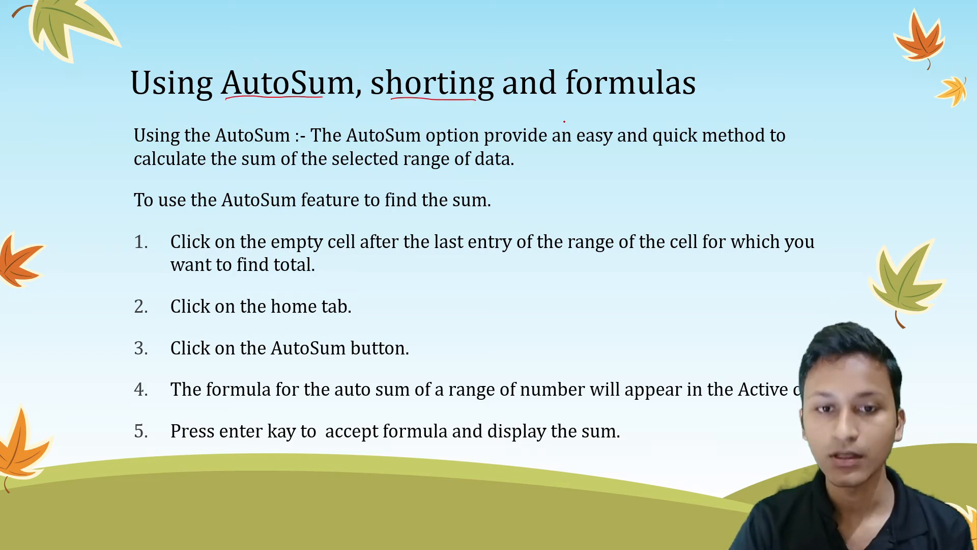
left_click_drag(572, 101, 685, 107)
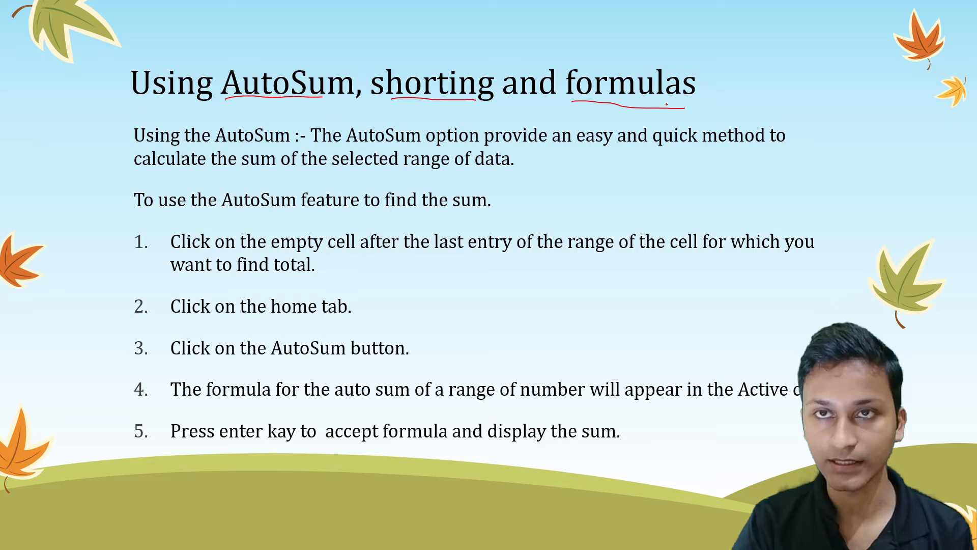